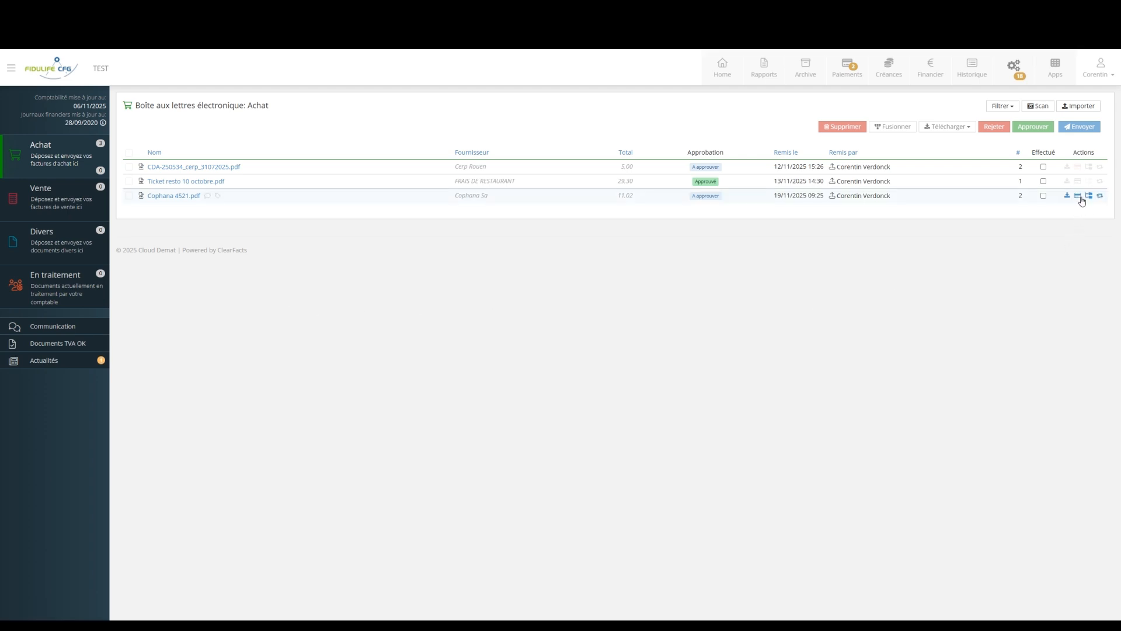
# View the payment page of Cophana 4521.pdf, and approve this purchase invoice from its detail page
pyautogui.click(1077, 196)
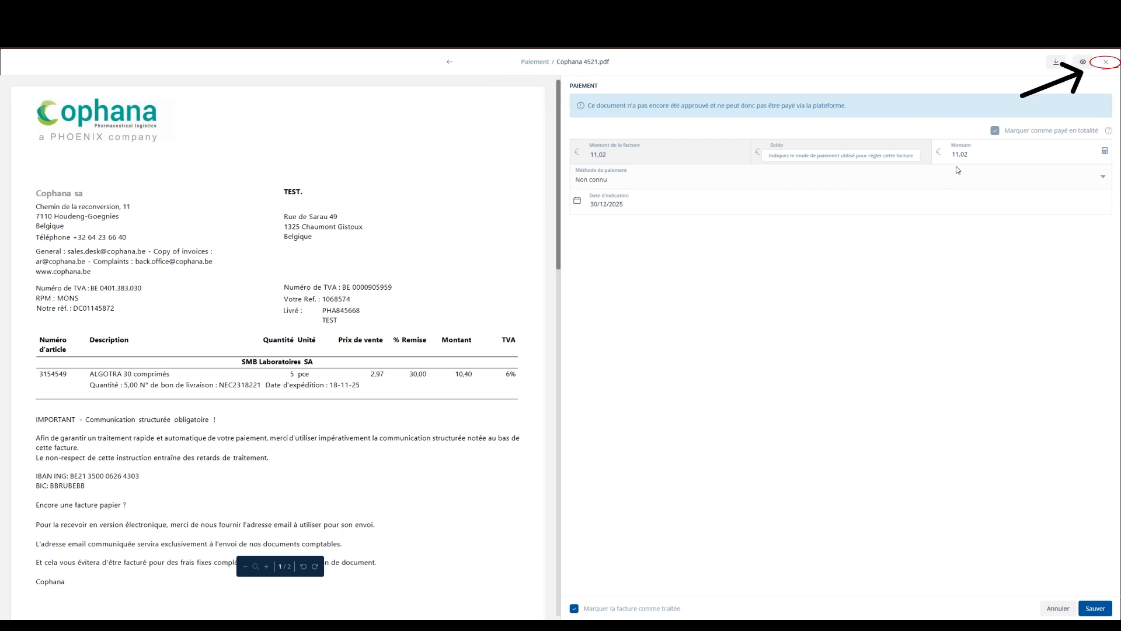
pyautogui.click(1107, 66)
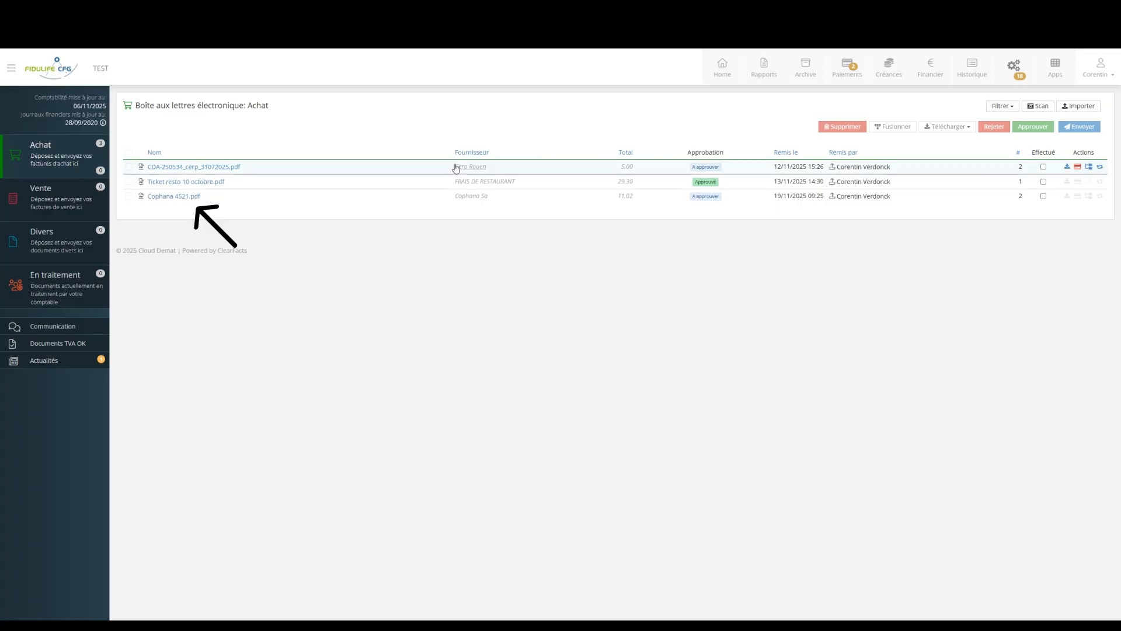
pyautogui.click(183, 199)
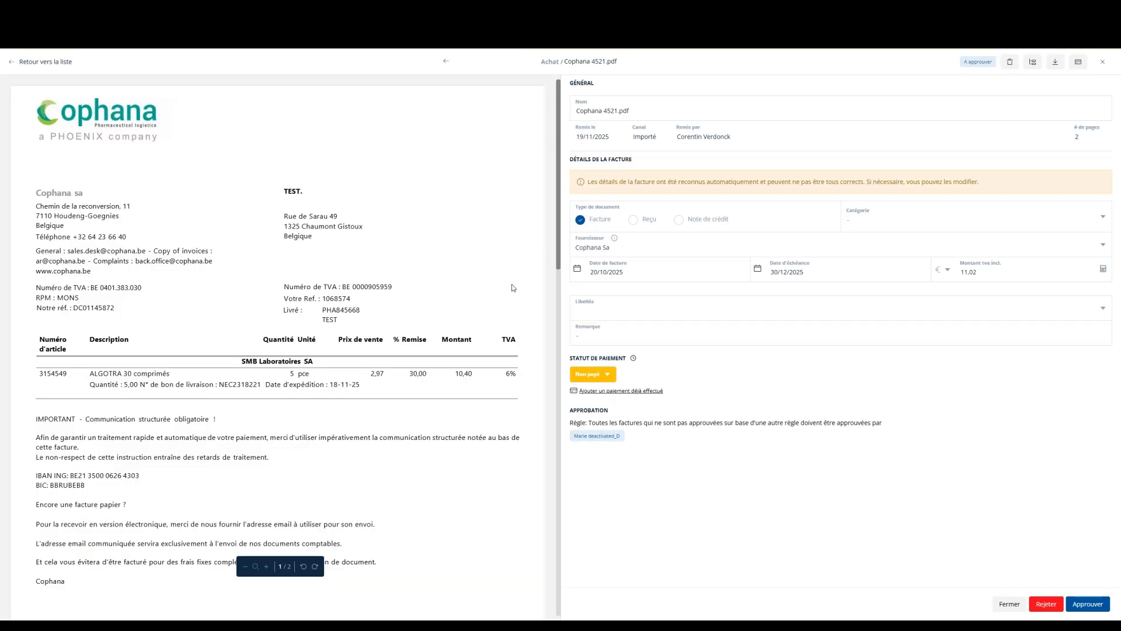
pyautogui.click(1087, 604)
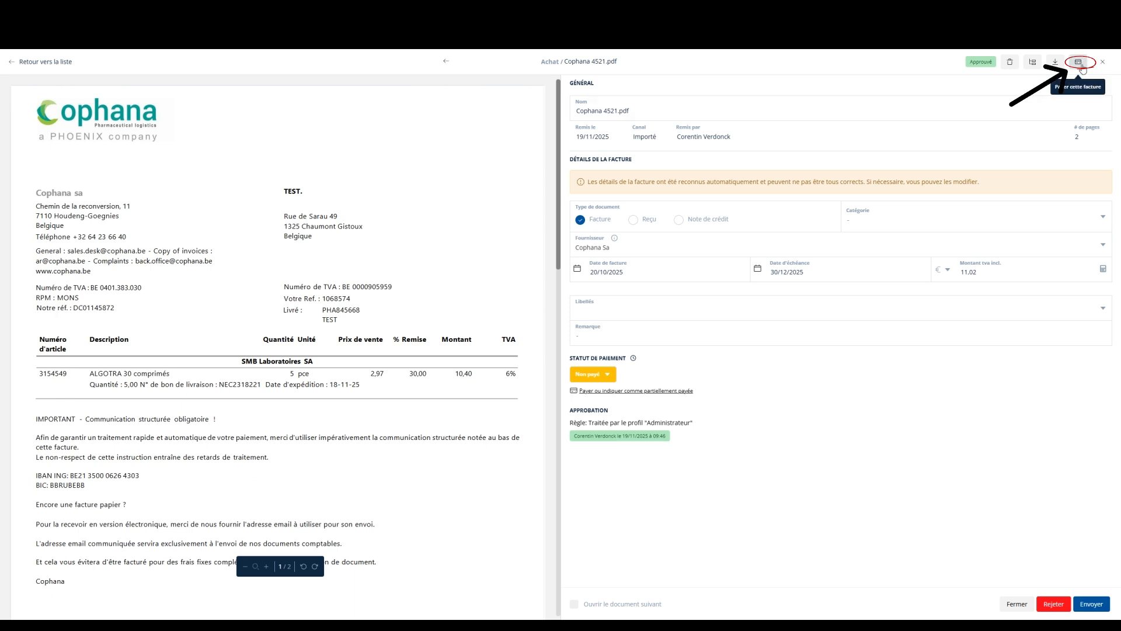
pyautogui.click(1102, 64)
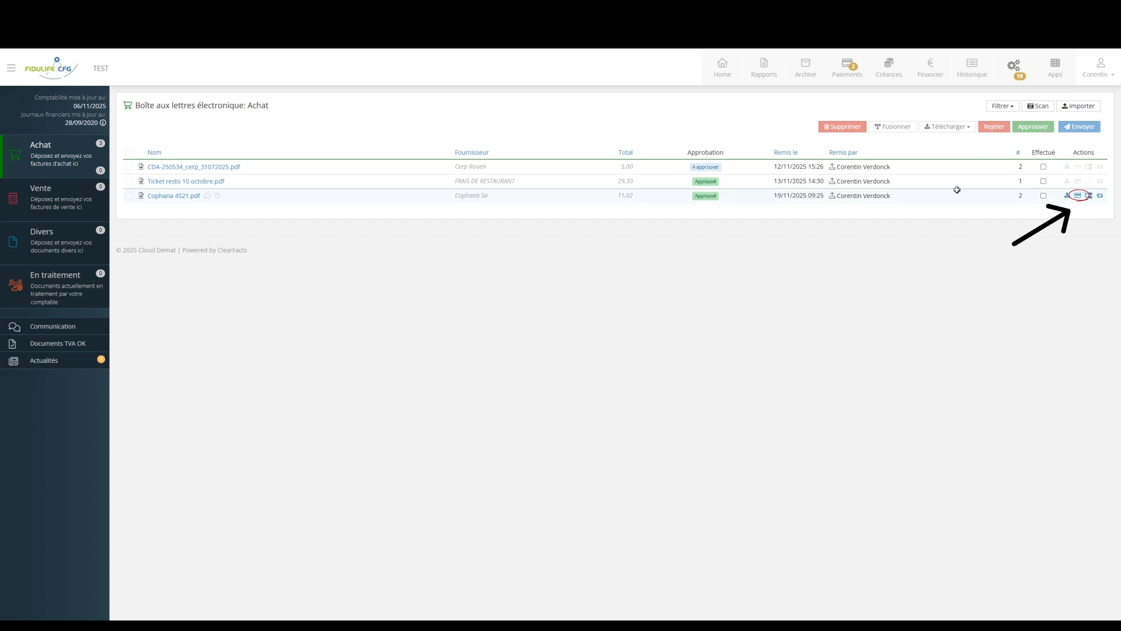
# Create an EPC QR code for the payment of Cophana 4521.pdf and mark the payment as made
pyautogui.click(1078, 195)
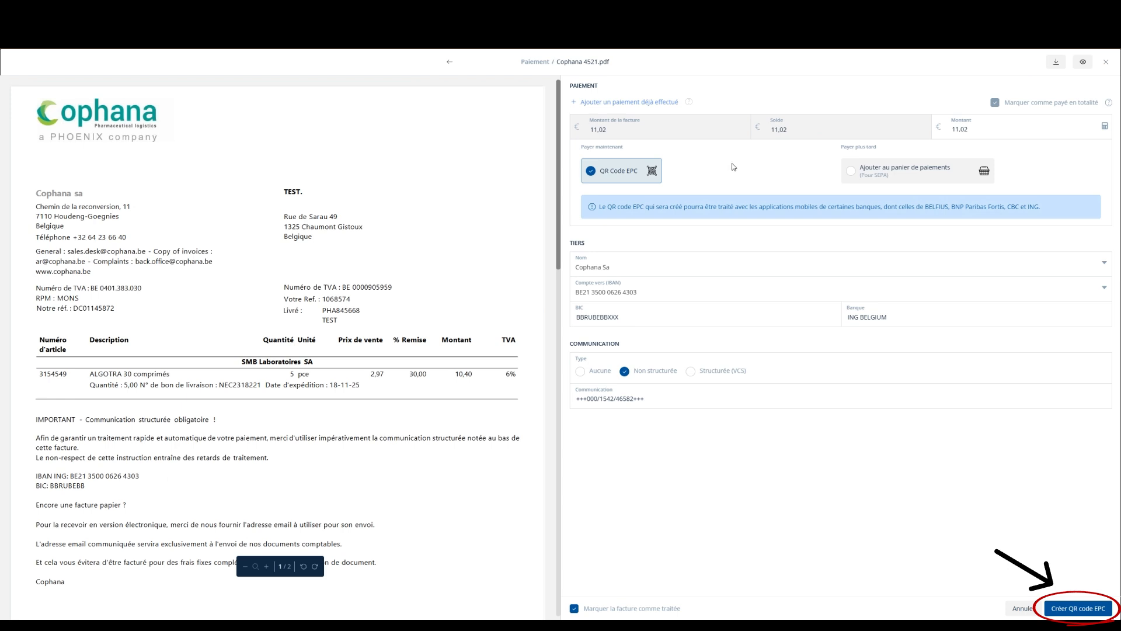
pyautogui.click(1072, 608)
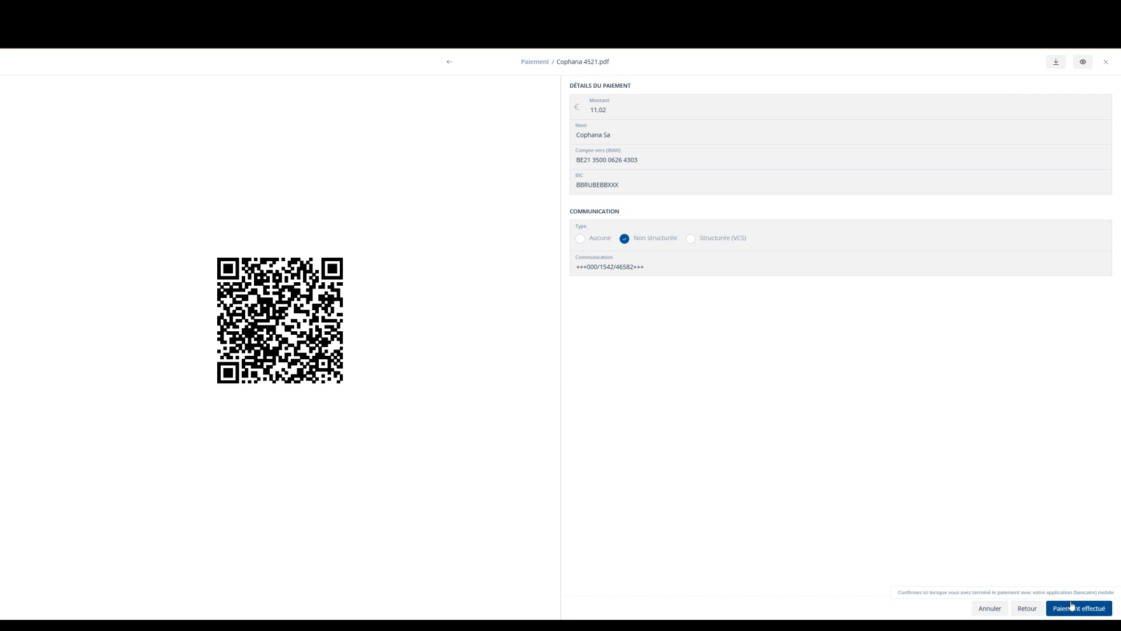
pyautogui.click(1071, 602)
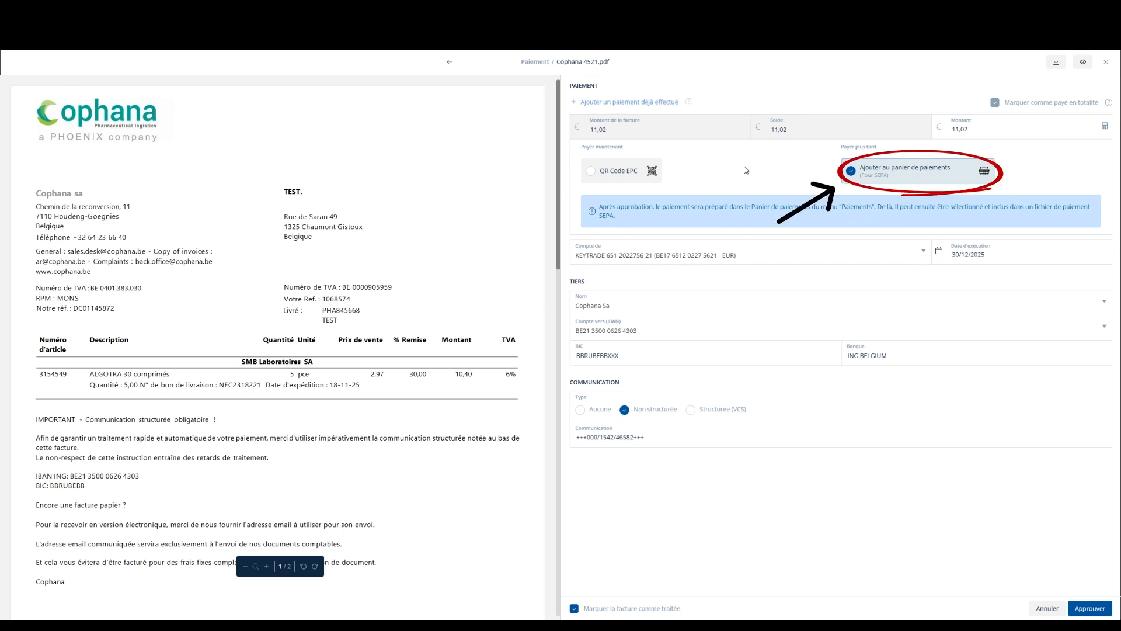
# Set the execution date of the Cophana 4521.pdf basket payment to 01/12/2025 and approve the payment
pyautogui.click(751, 251)
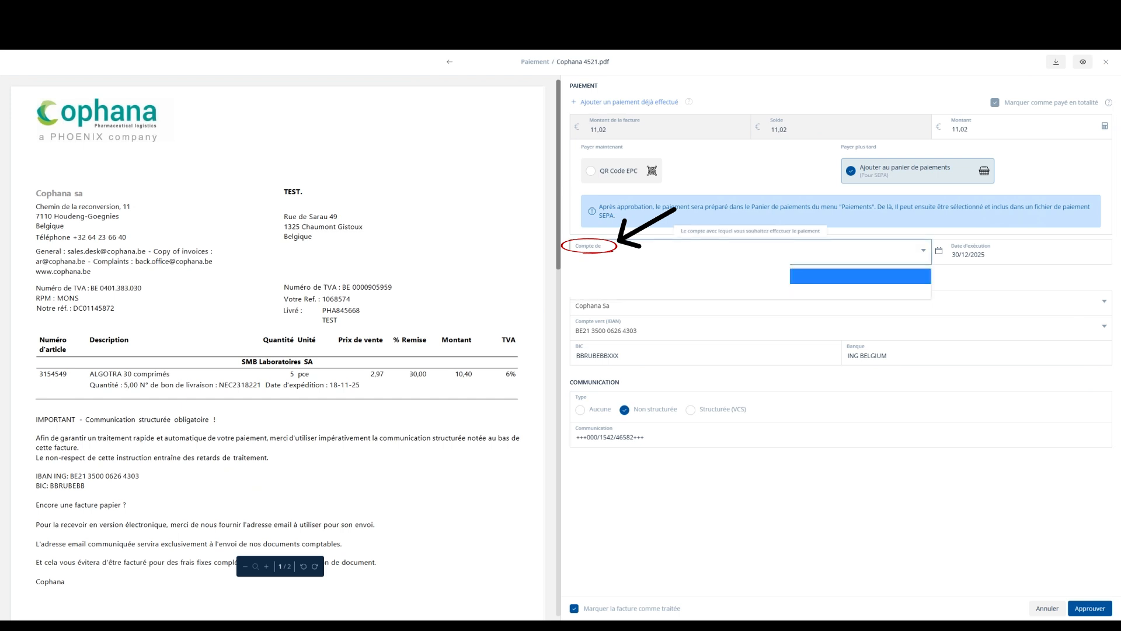
pyautogui.click(971, 251)
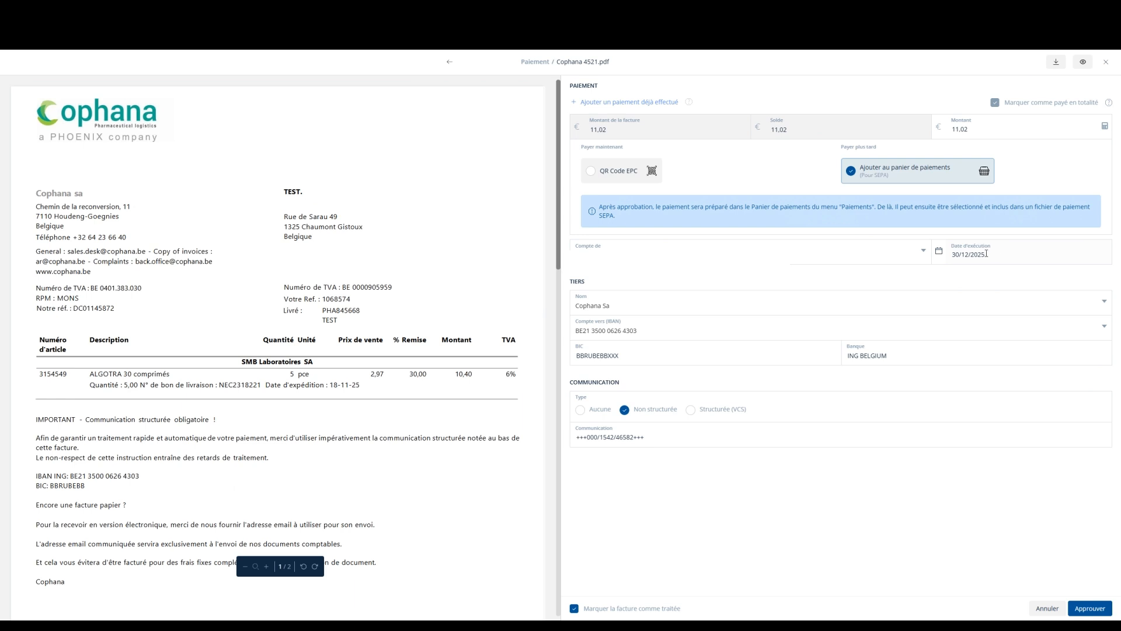
pyautogui.click(970, 256)
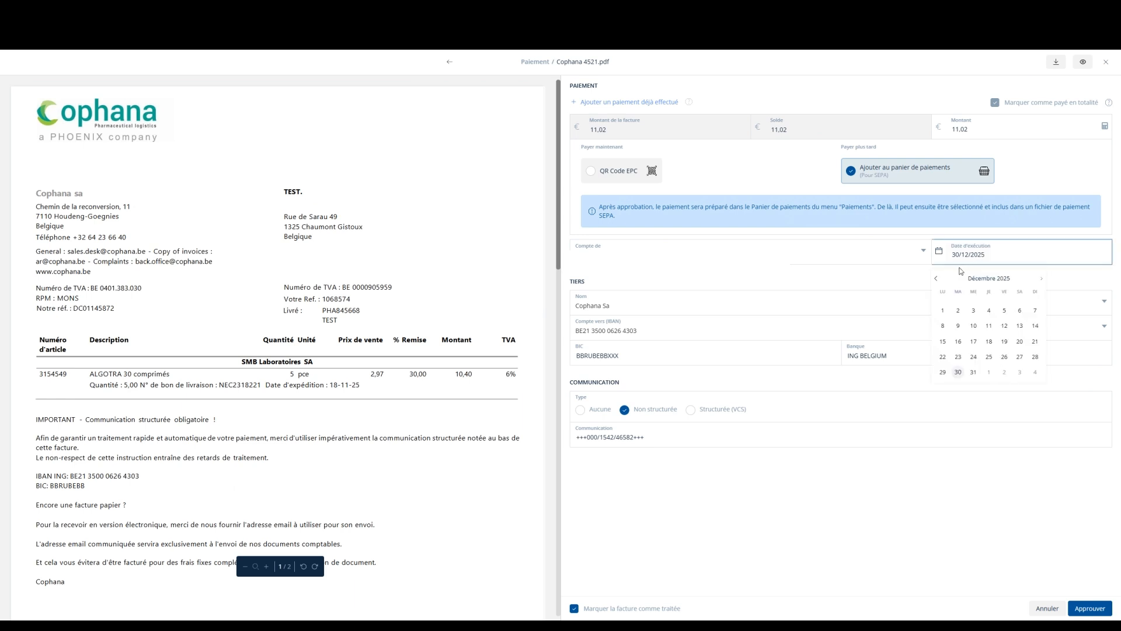
pyautogui.click(943, 310)
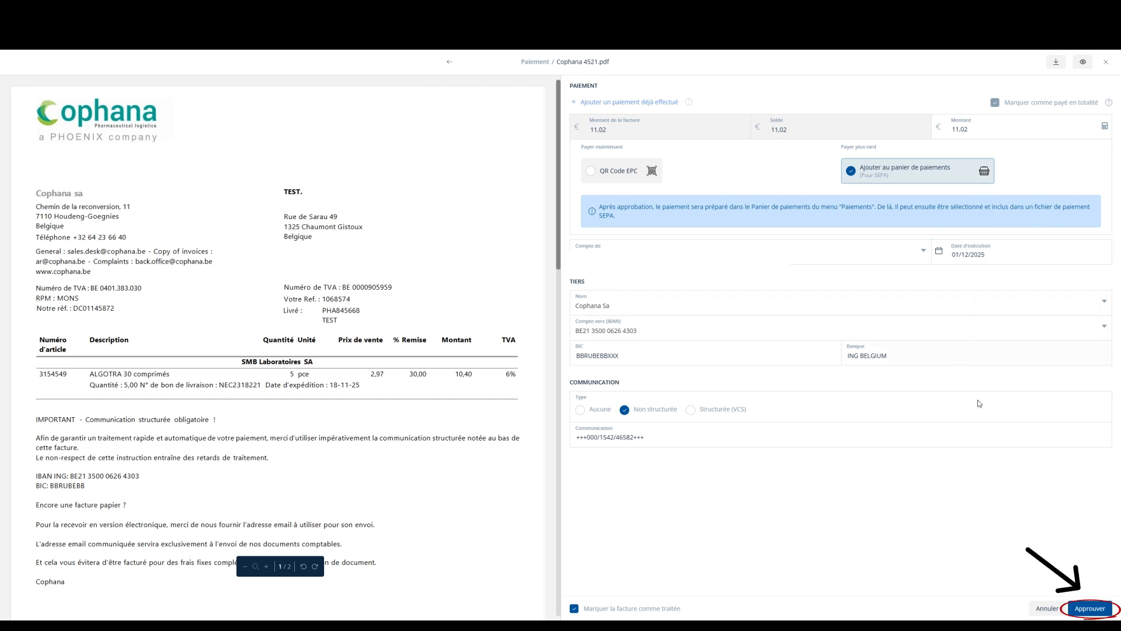
pyautogui.click(1089, 608)
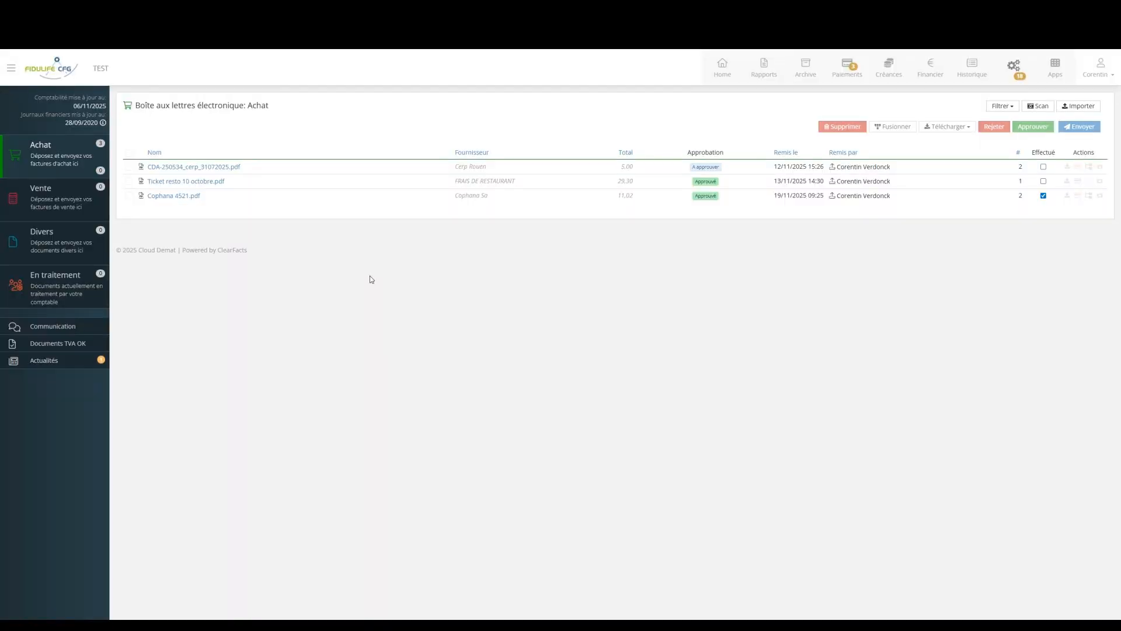
# Record an already made payment for Ticket resto 10 octobre.pdf with Cash as the payment method
pyautogui.click(1079, 182)
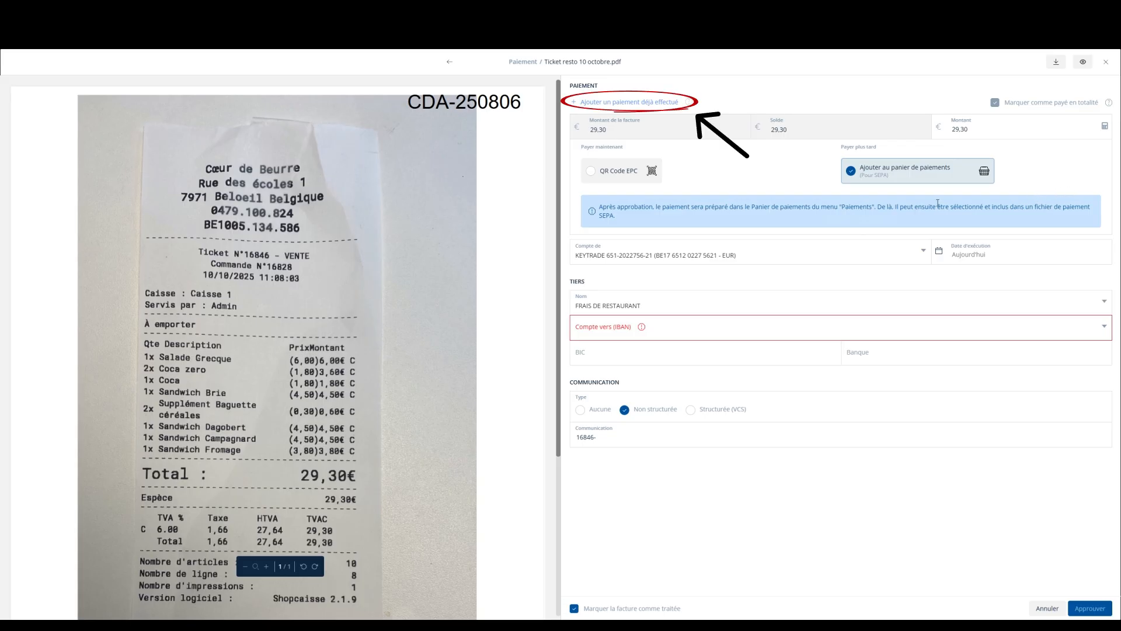
pyautogui.click(661, 103)
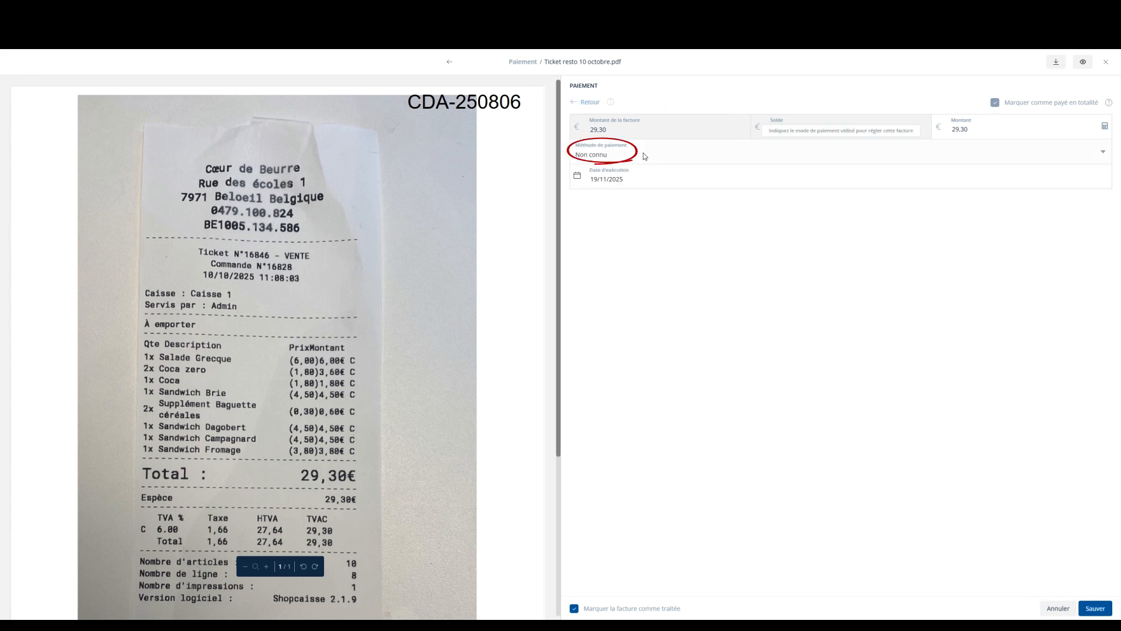
pyautogui.click(642, 153)
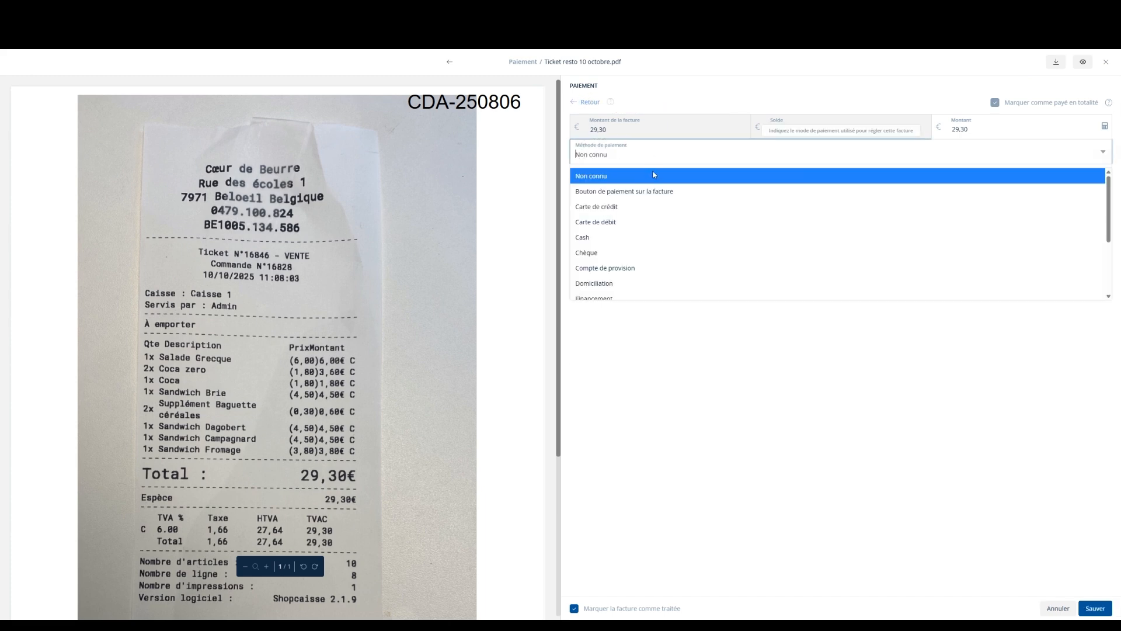
pyautogui.click(628, 237)
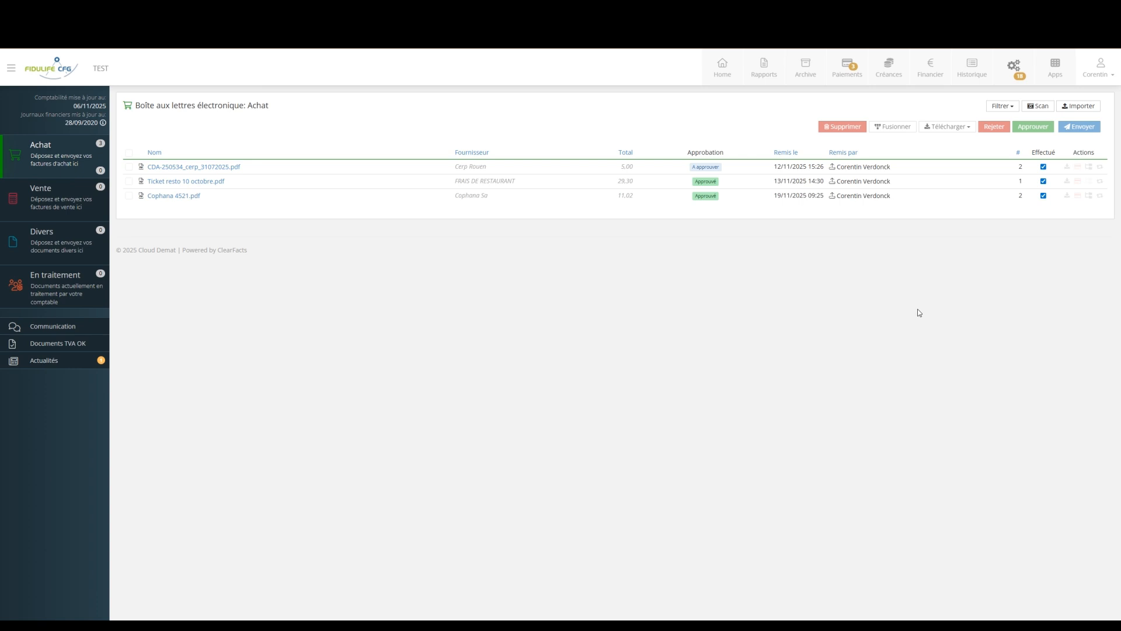
# Open the Payer et approuver section of the company settings
pyautogui.click(1099, 75)
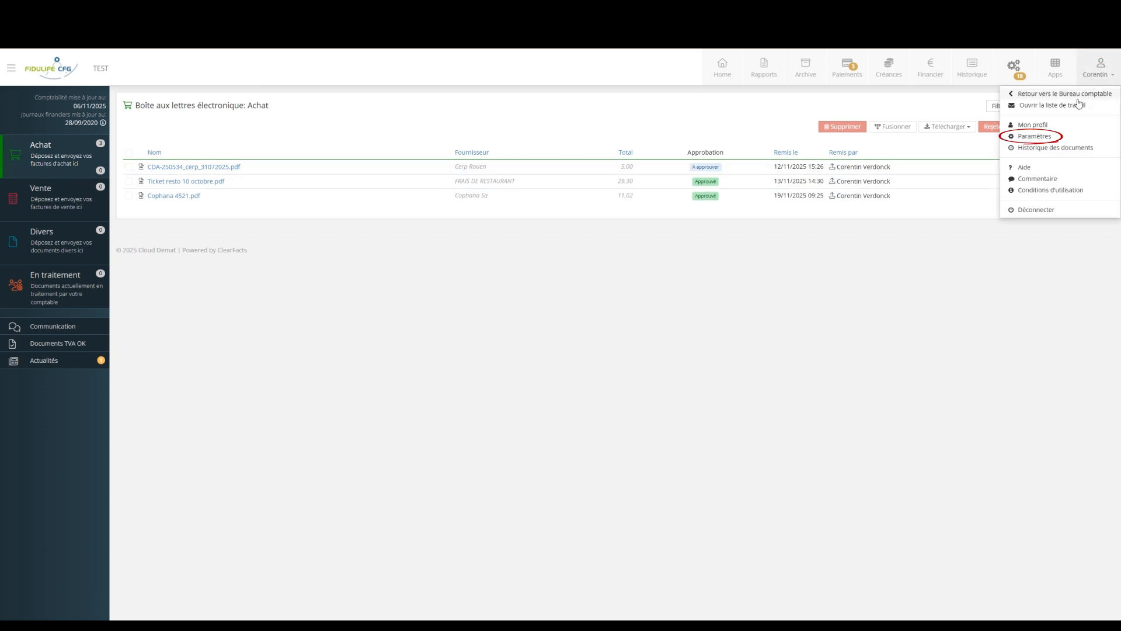
pyautogui.click(1038, 139)
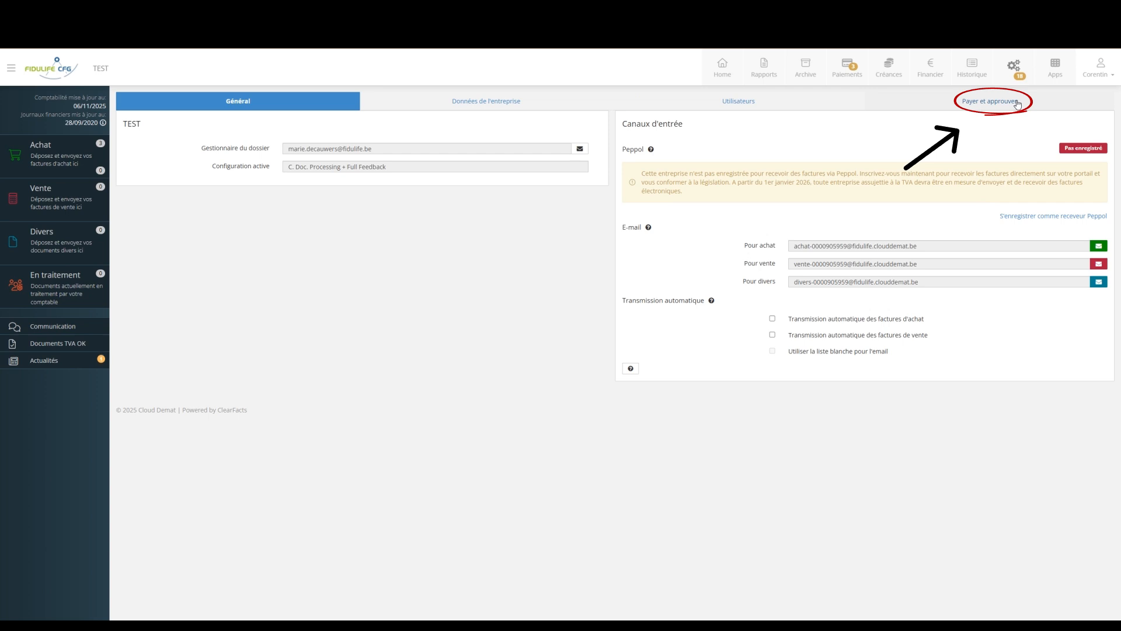
pyautogui.click(1017, 103)
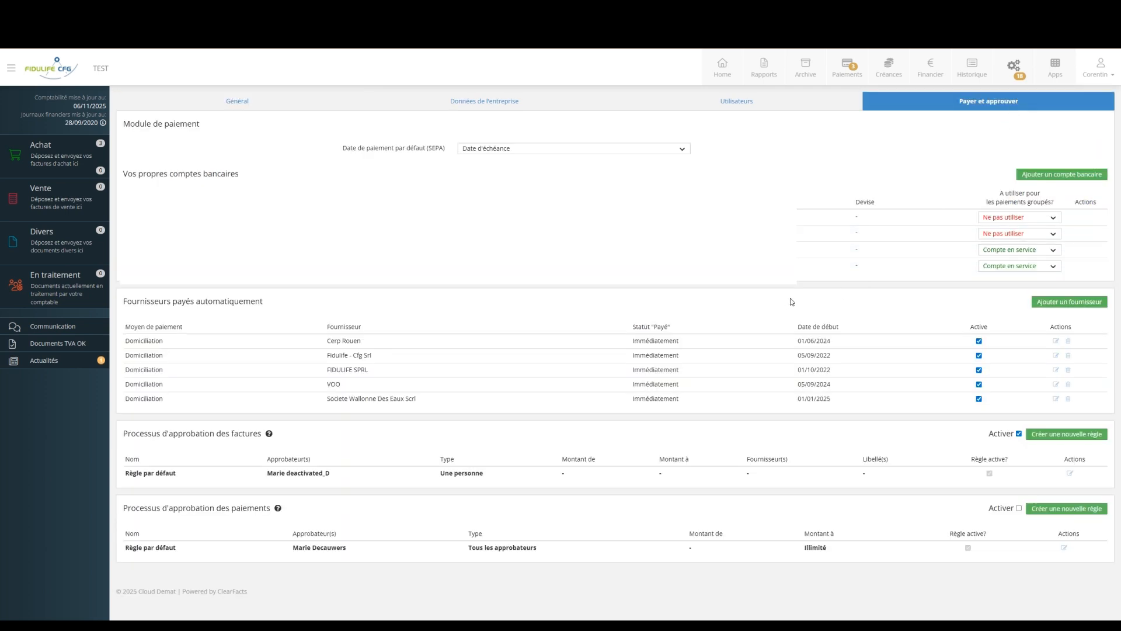
# Start a new automatically paid supplier entry and set its start date to 01/01/2025
pyautogui.click(1049, 303)
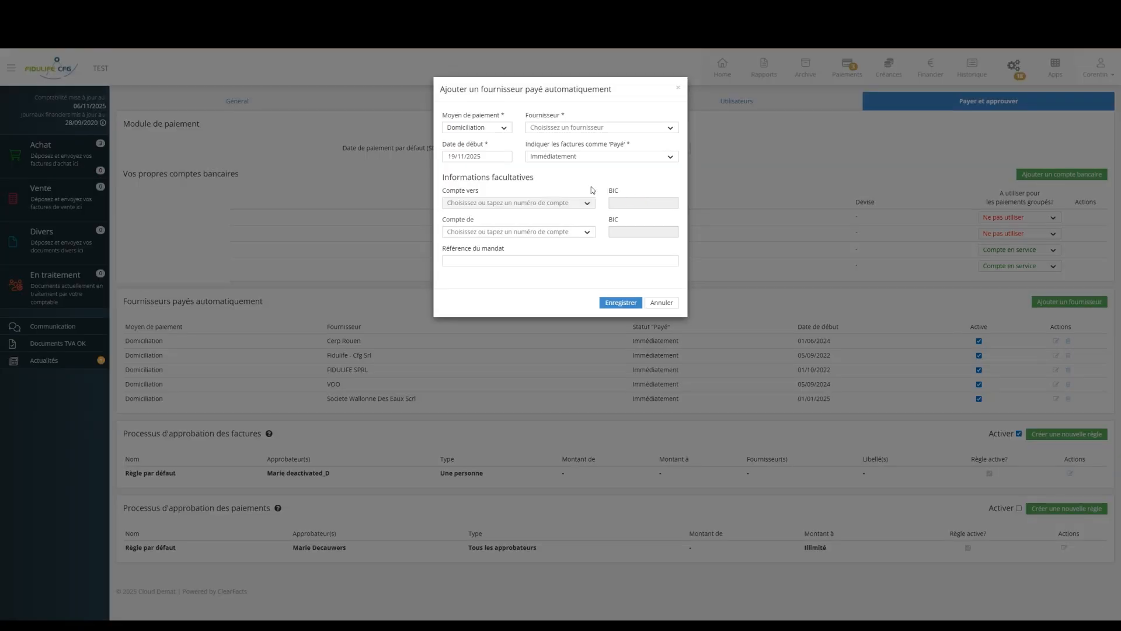
pyautogui.click(507, 158)
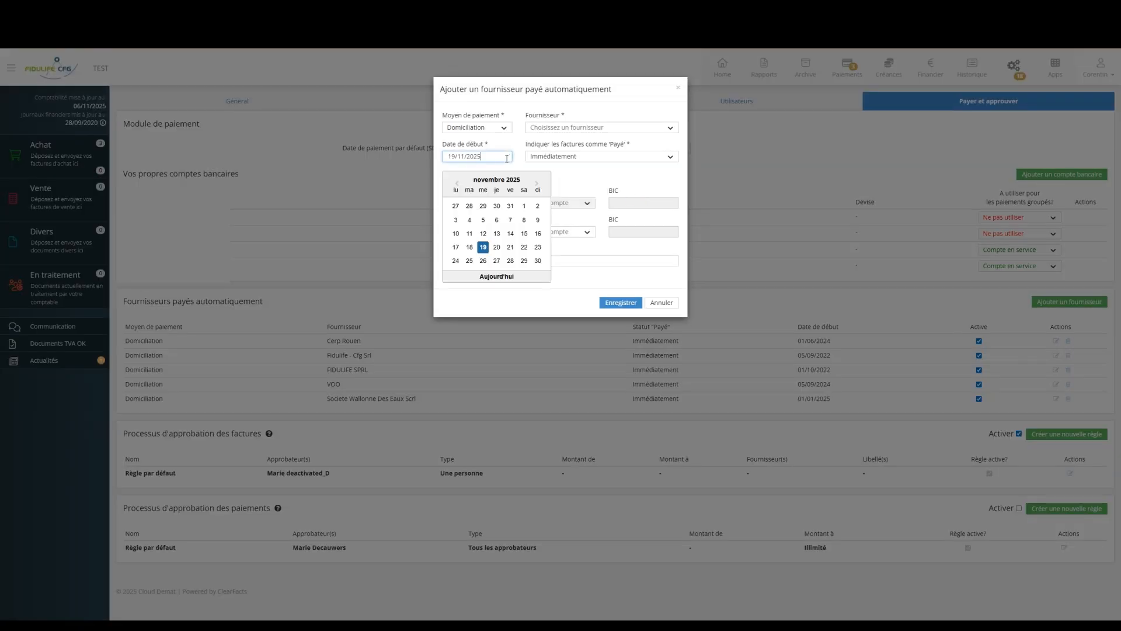
pyautogui.click(457, 185)
pyautogui.click(457, 185)
pyautogui.click(457, 185)
pyautogui.click(457, 185)
pyautogui.click(457, 186)
pyautogui.click(457, 185)
pyautogui.click(458, 185)
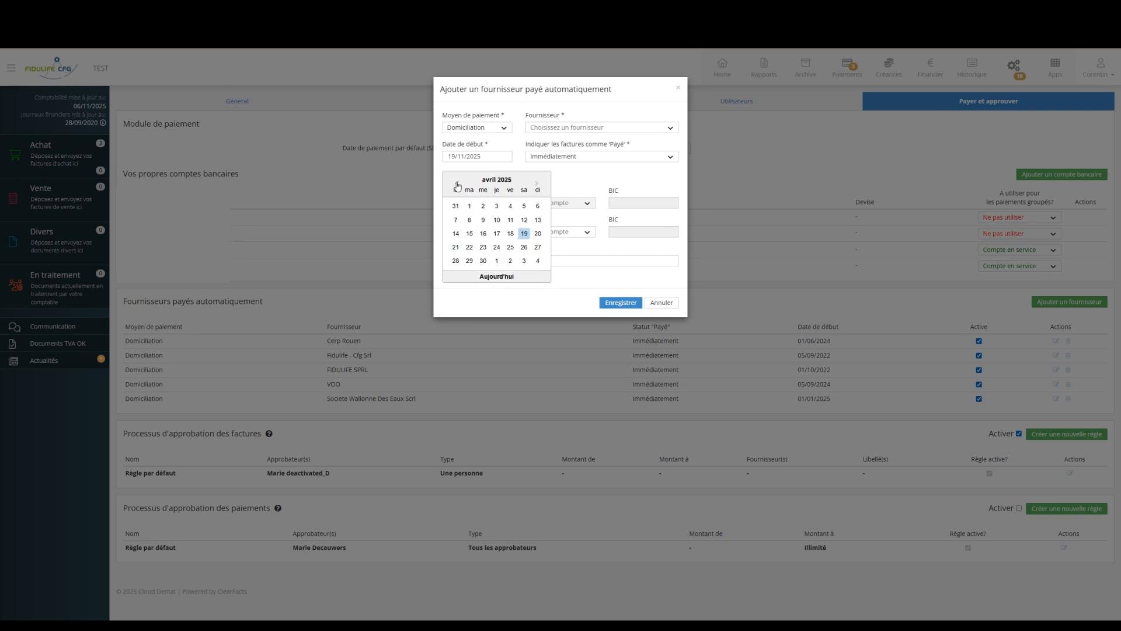
pyautogui.click(457, 185)
pyautogui.click(458, 185)
pyautogui.click(457, 185)
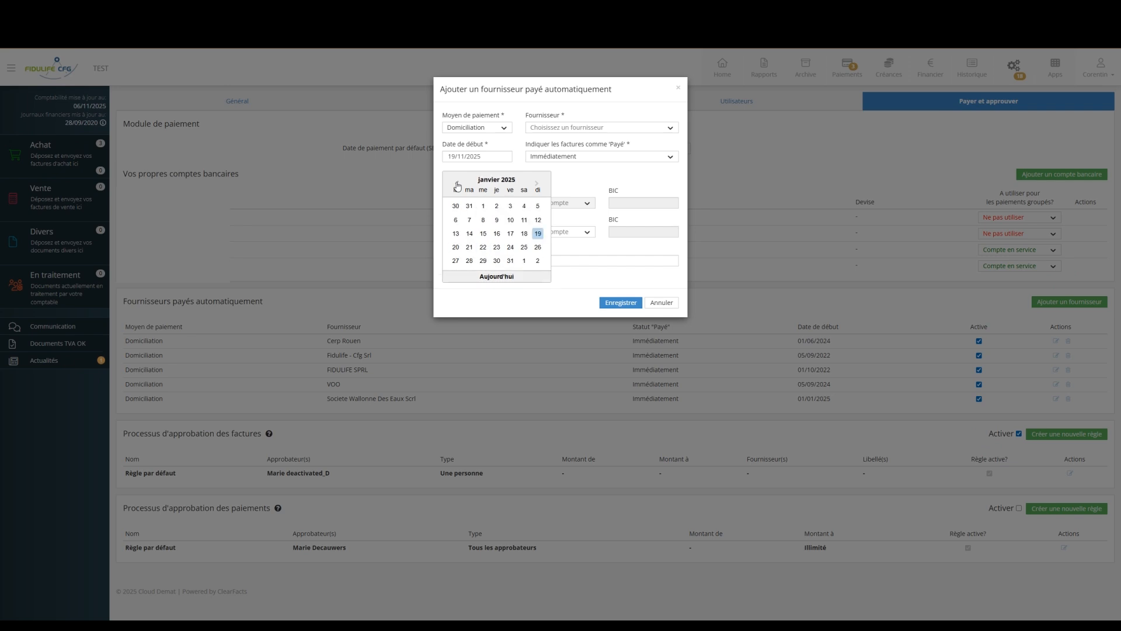
pyautogui.click(483, 206)
# Choose PROXIMUS as the supplier of the automatic payment entry
pyautogui.click(551, 127)
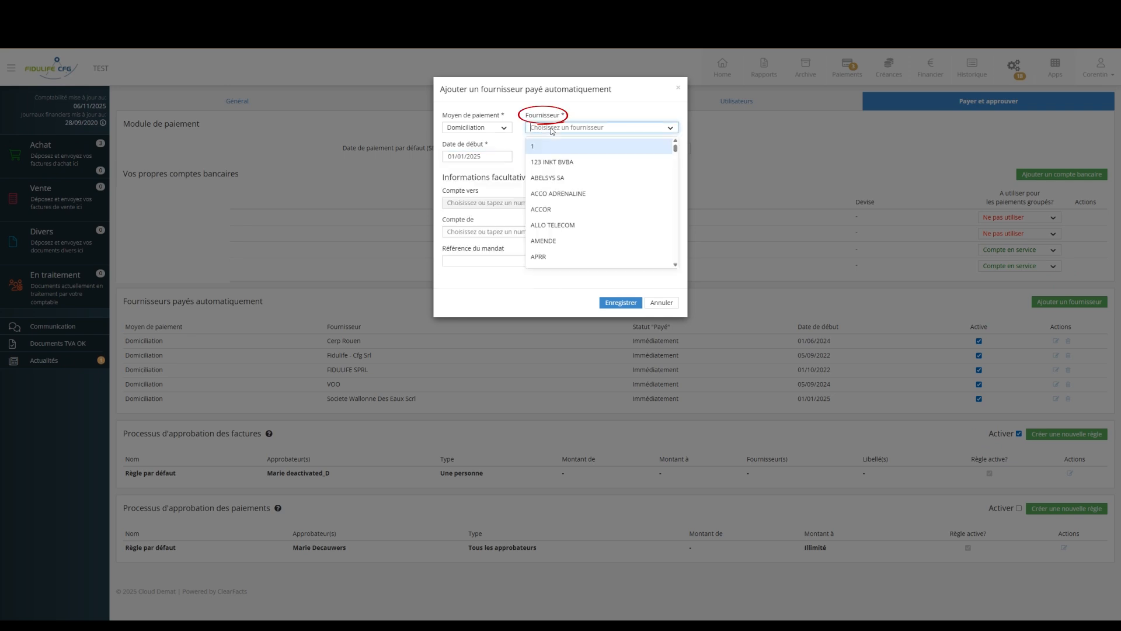
pyautogui.write('proxim')
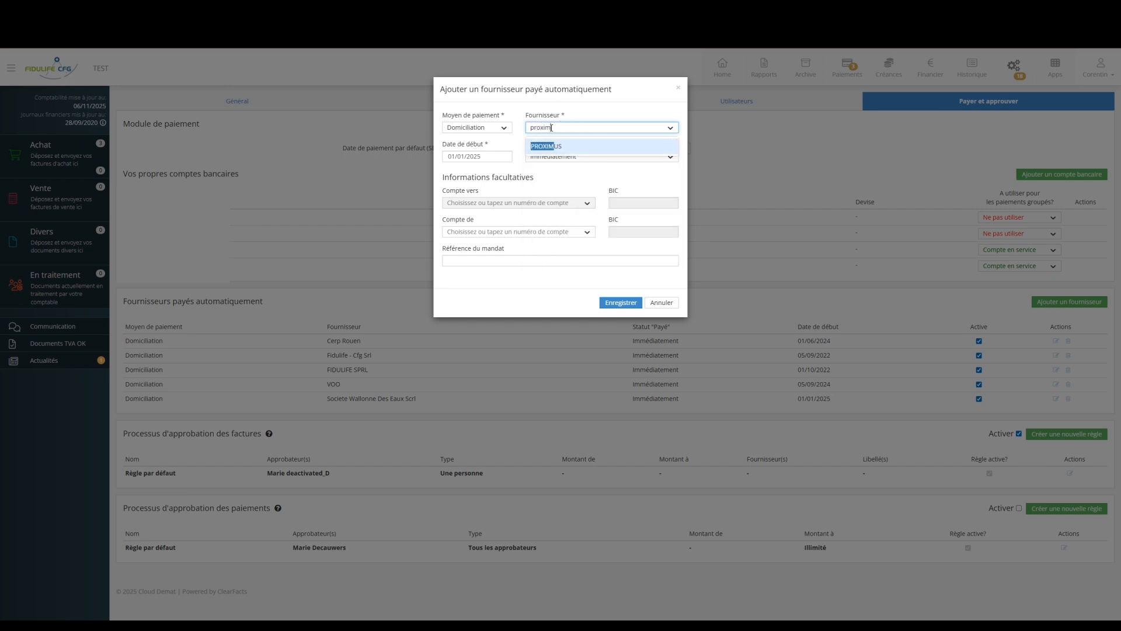
pyautogui.click(555, 146)
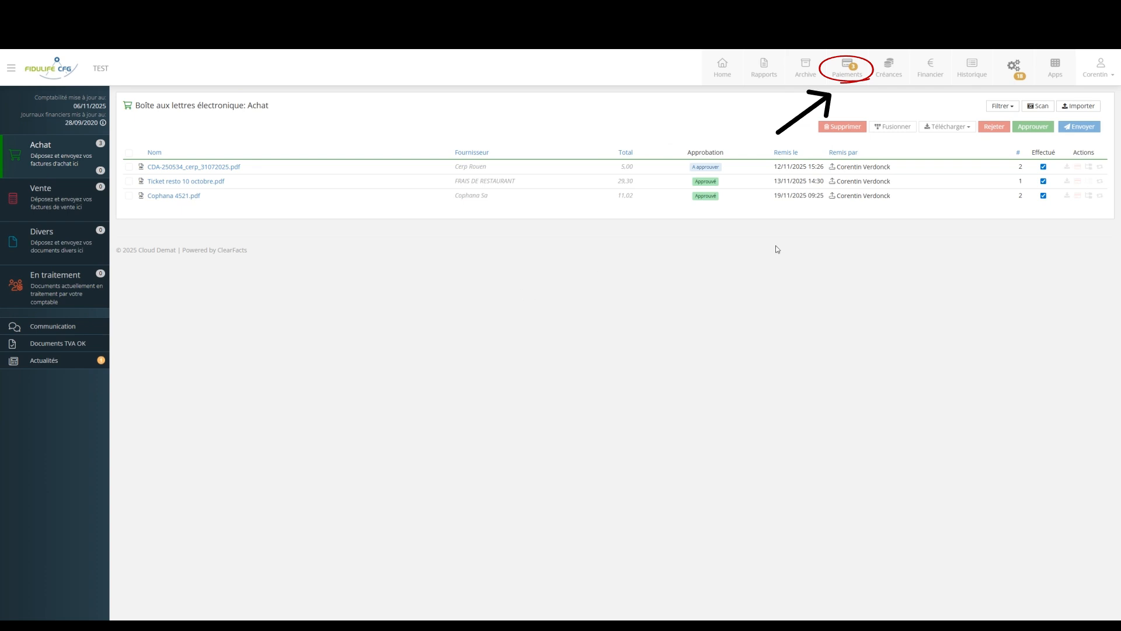
# Filter the payments invoice list to the statuses Non payé and Expiré, and sort it by payment status
pyautogui.click(846, 67)
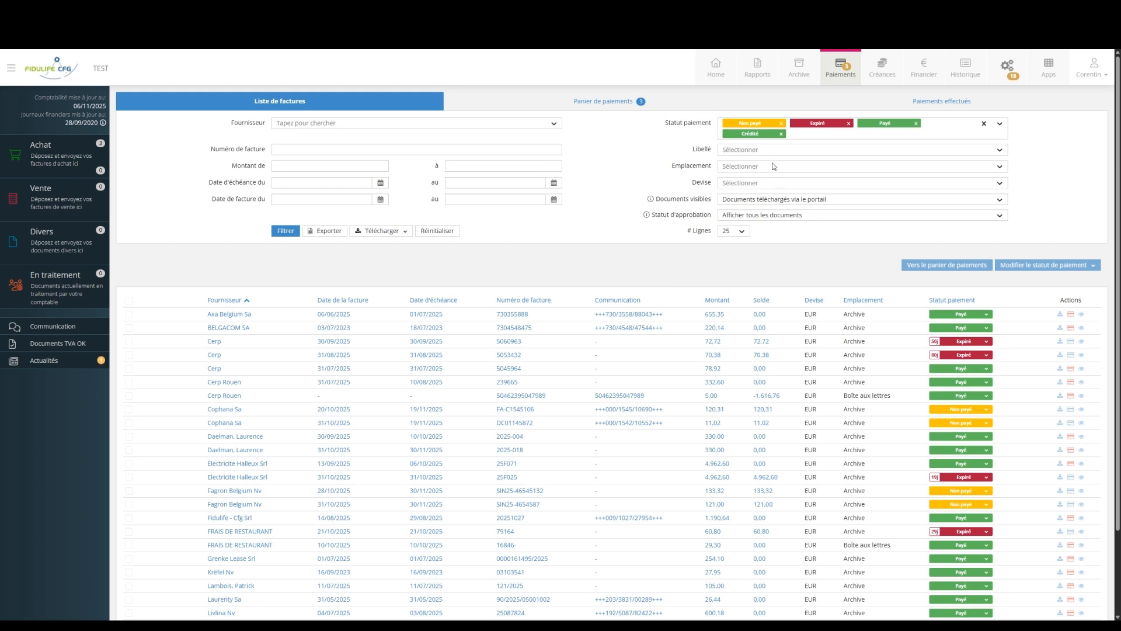
pyautogui.click(782, 134)
pyautogui.click(915, 124)
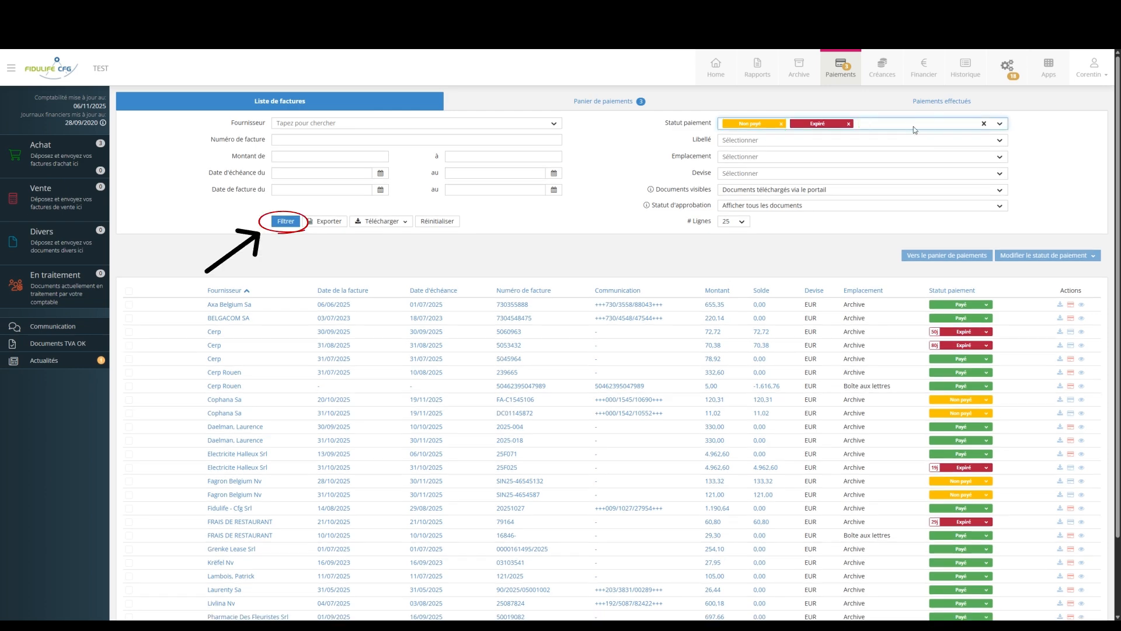
pyautogui.click(285, 222)
pyautogui.click(958, 291)
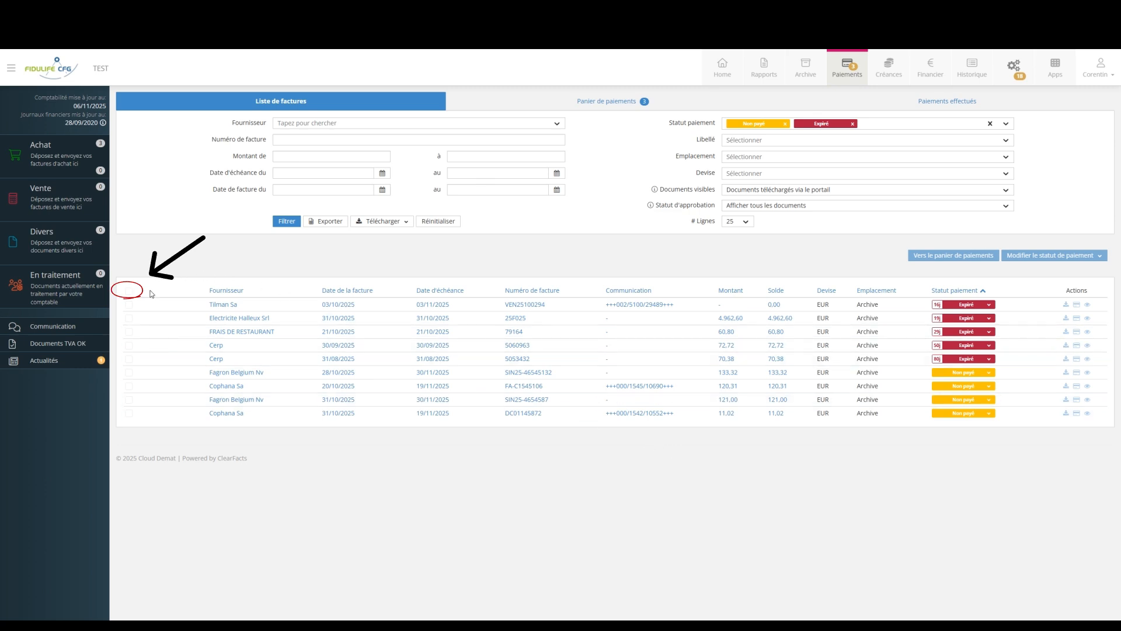
# Add all the filtered invoices to the payment basket with Date d'échéance as the default payment date, and open the basket
pyautogui.click(129, 291)
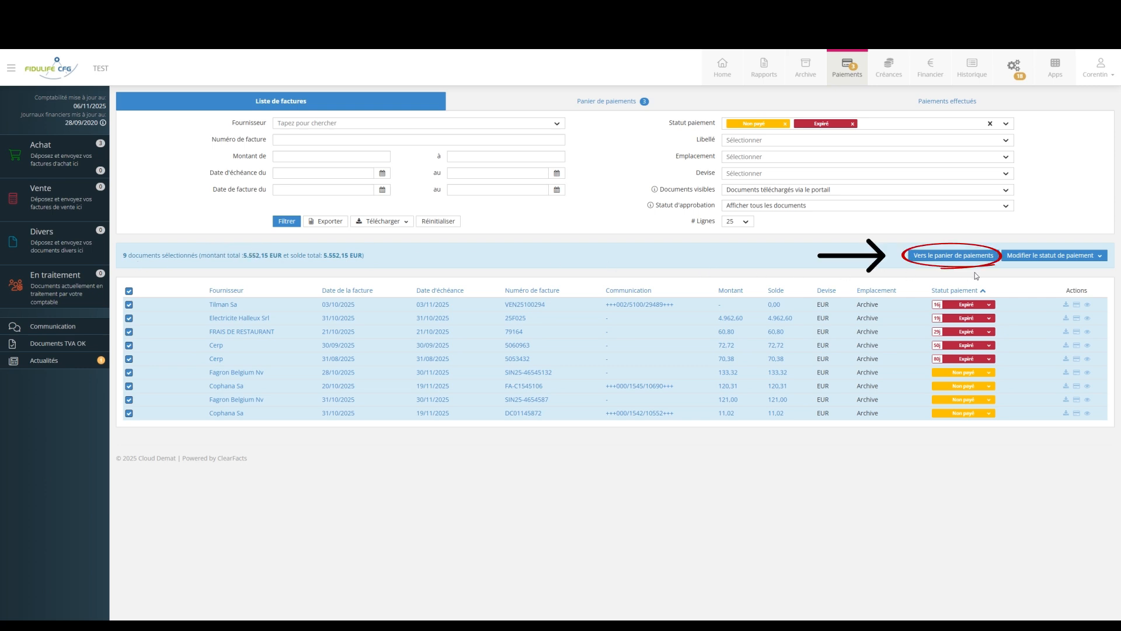
pyautogui.click(968, 258)
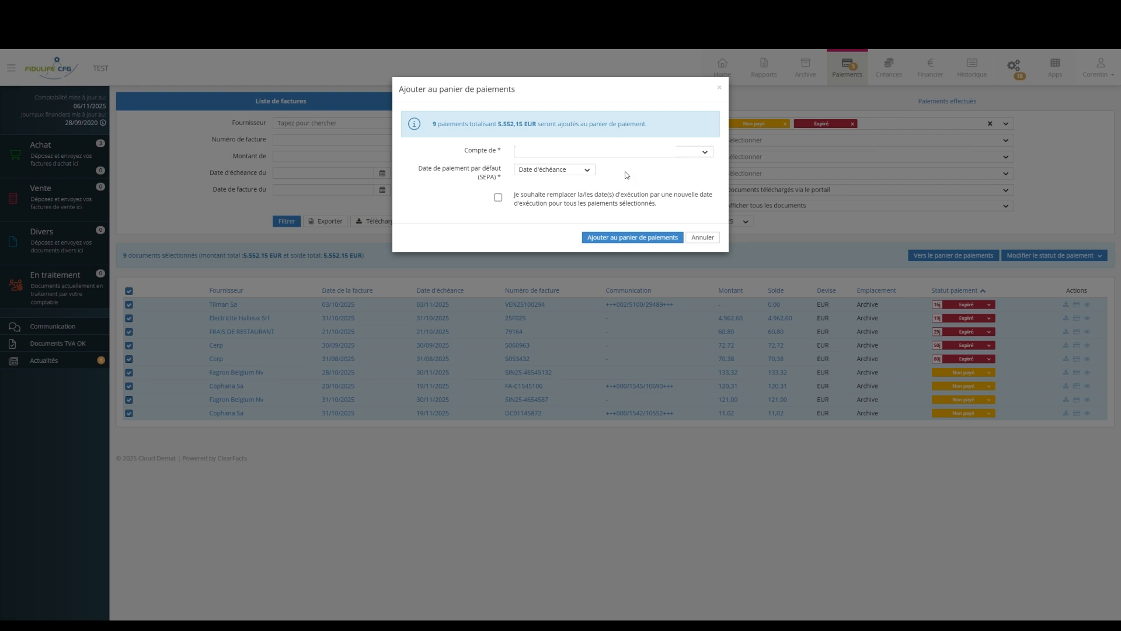
pyautogui.click(583, 170)
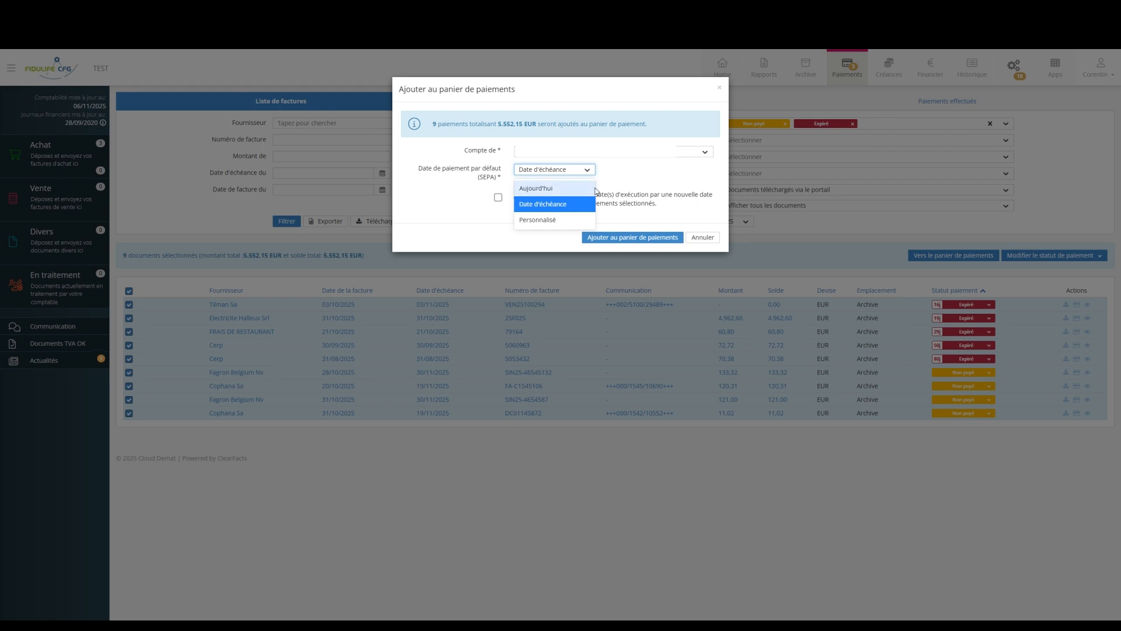
pyautogui.click(632, 186)
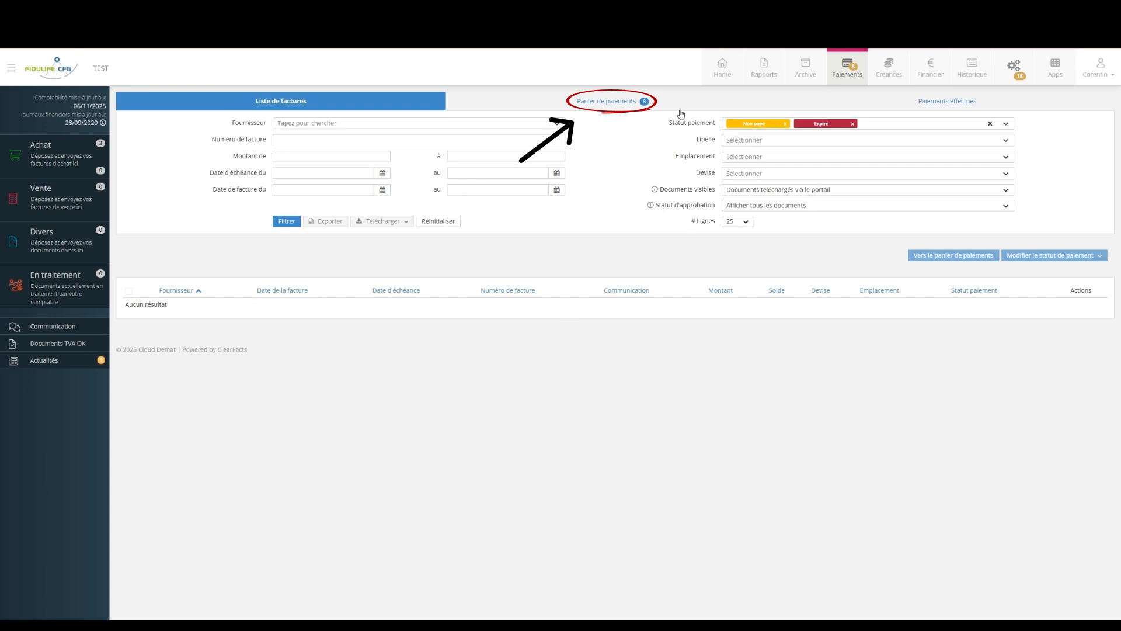
pyautogui.click(607, 101)
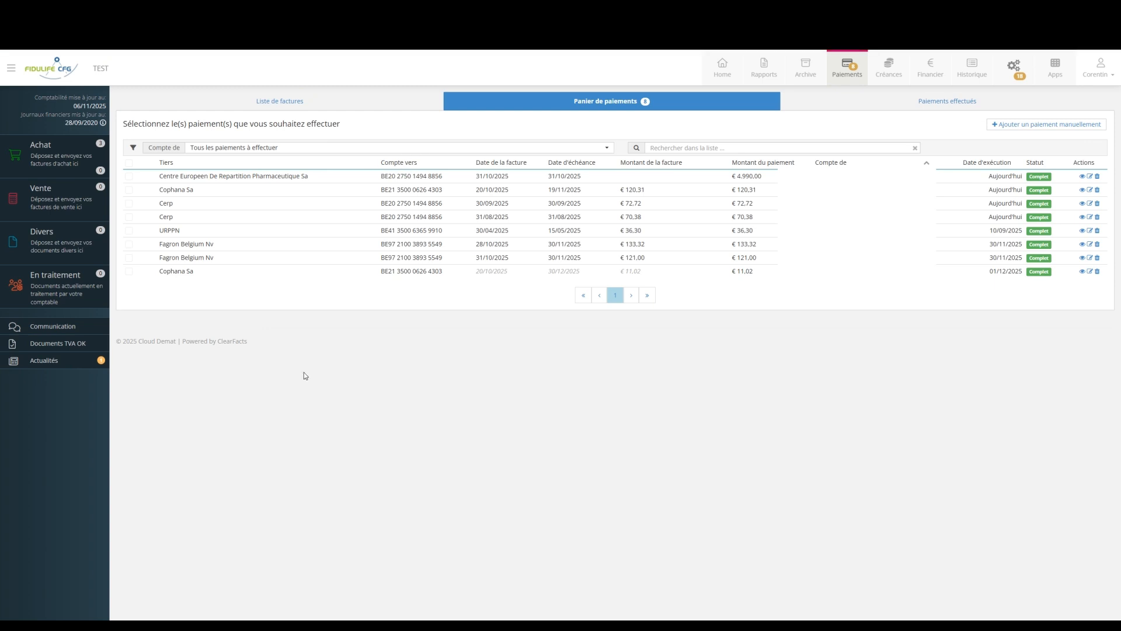
# Select all payments in the basket, initiate a grouped payment for them and download its SEPA file
pyautogui.click(129, 163)
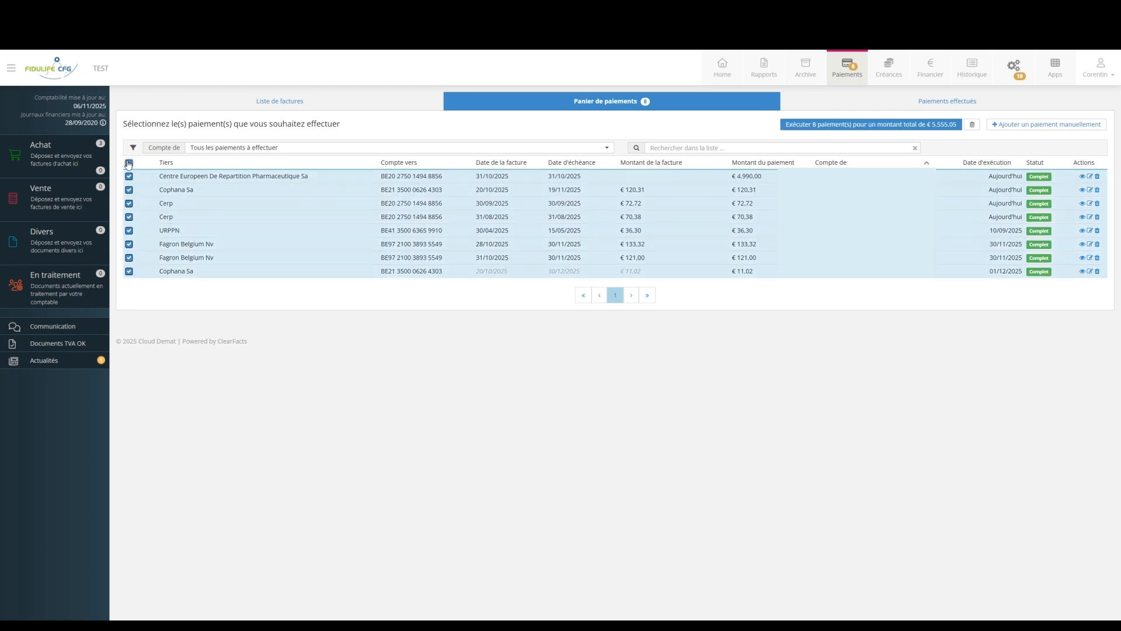
pyautogui.click(854, 125)
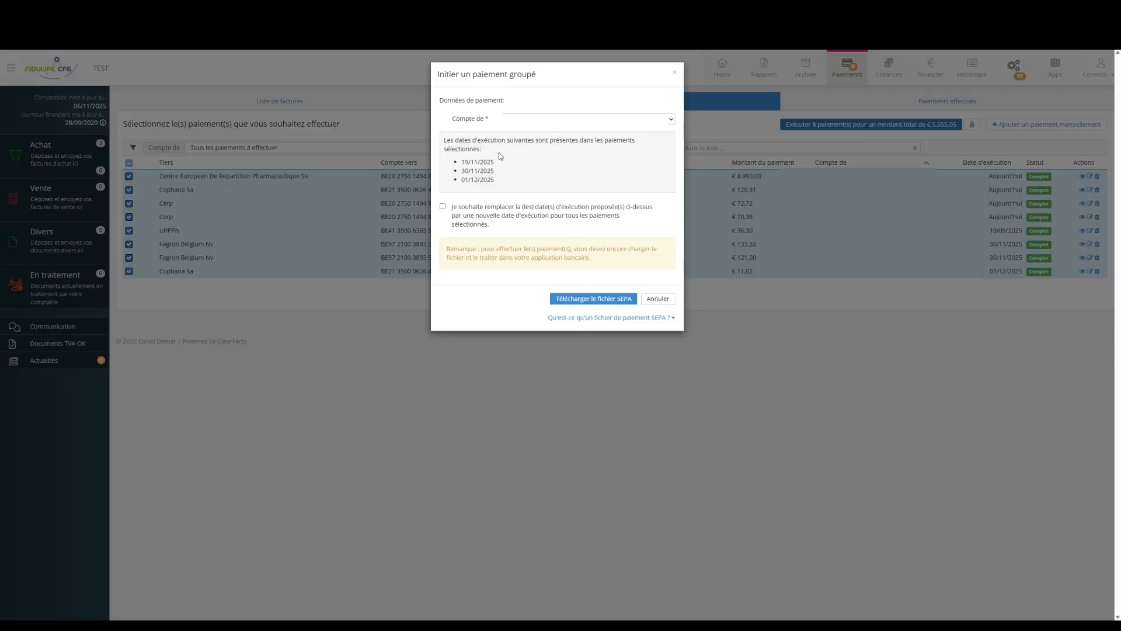
pyautogui.moveTo(482, 140); pyautogui.dragTo(604, 143)
pyautogui.click(617, 150)
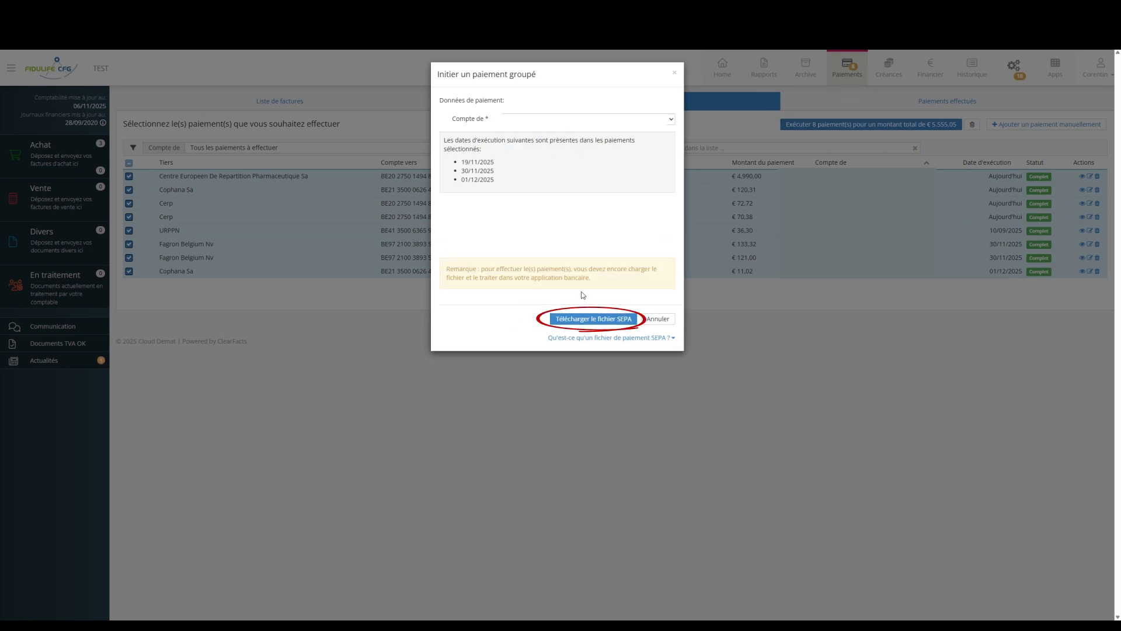
pyautogui.click(621, 321)
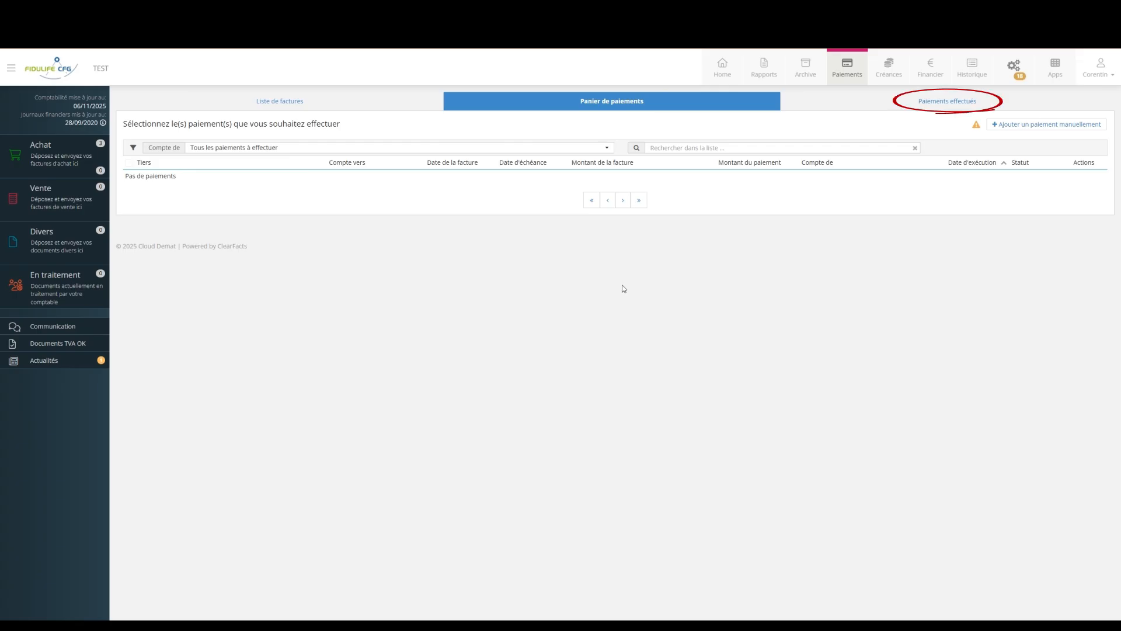
# Open the history of executed SEPA orders from the completed payments and expand today's order to examine its individual payments
pyautogui.click(987, 108)
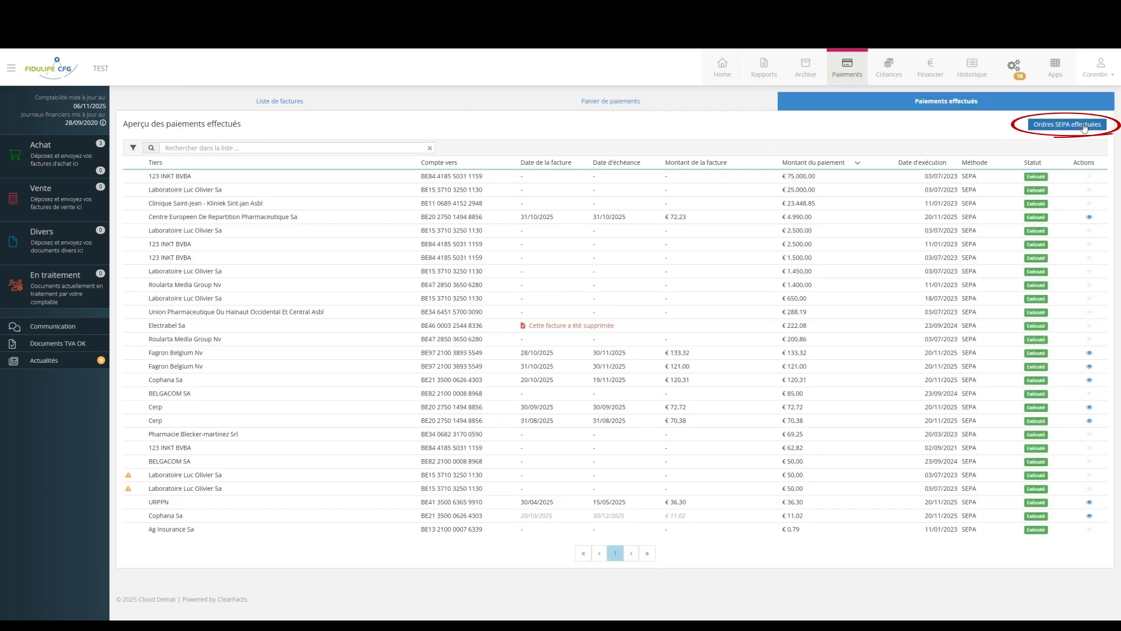
pyautogui.click(1084, 126)
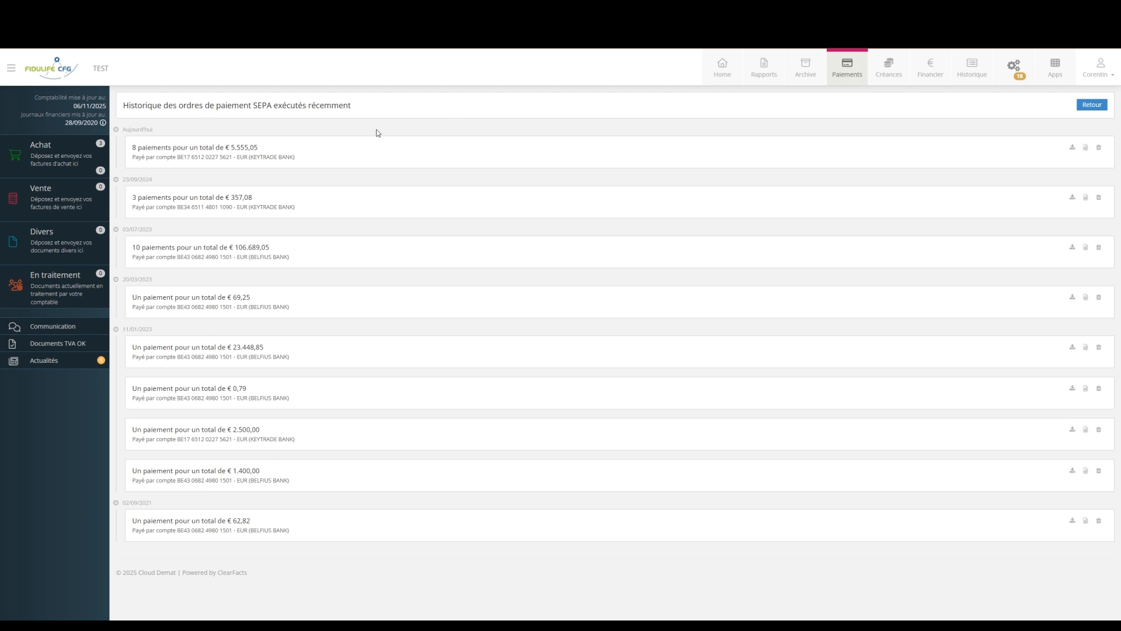
pyautogui.click(294, 155)
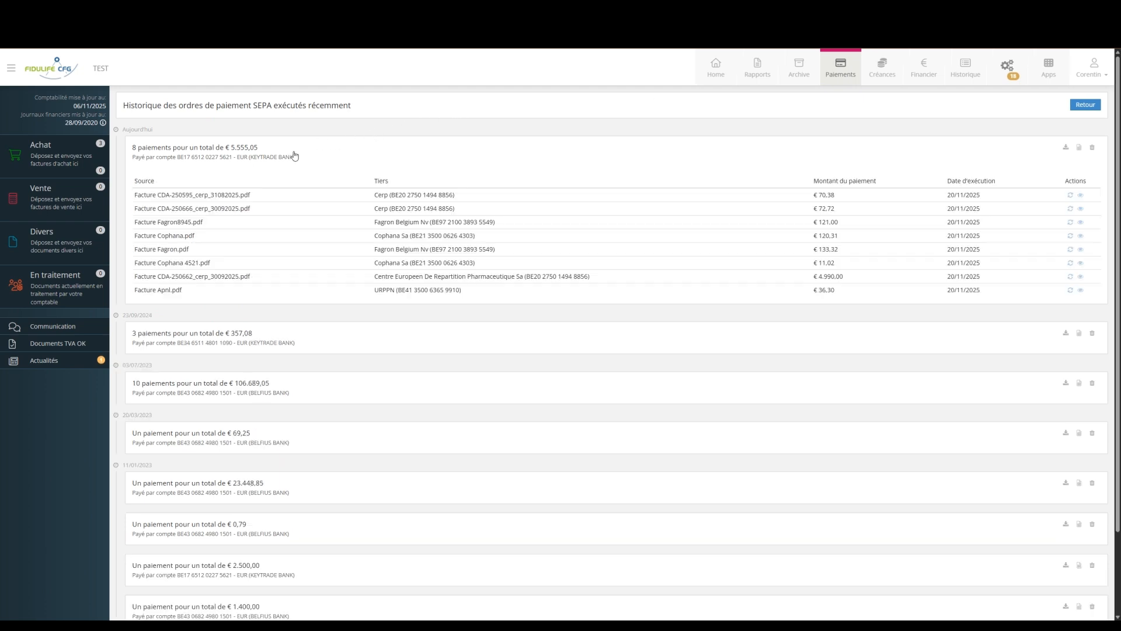